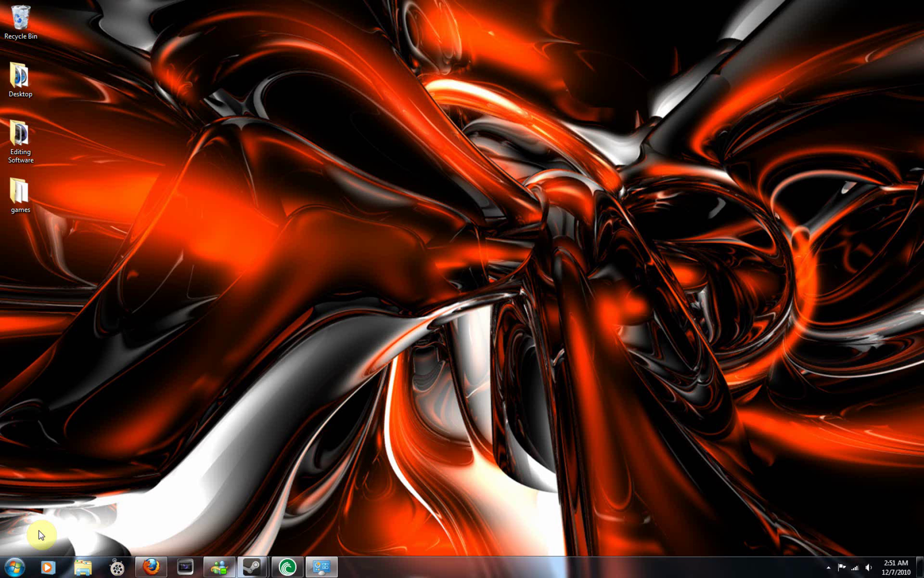
Step: Open the Run dialog from the Start menu search and run msconfig
{"action": "left_click", "coordinate": [14, 567]}
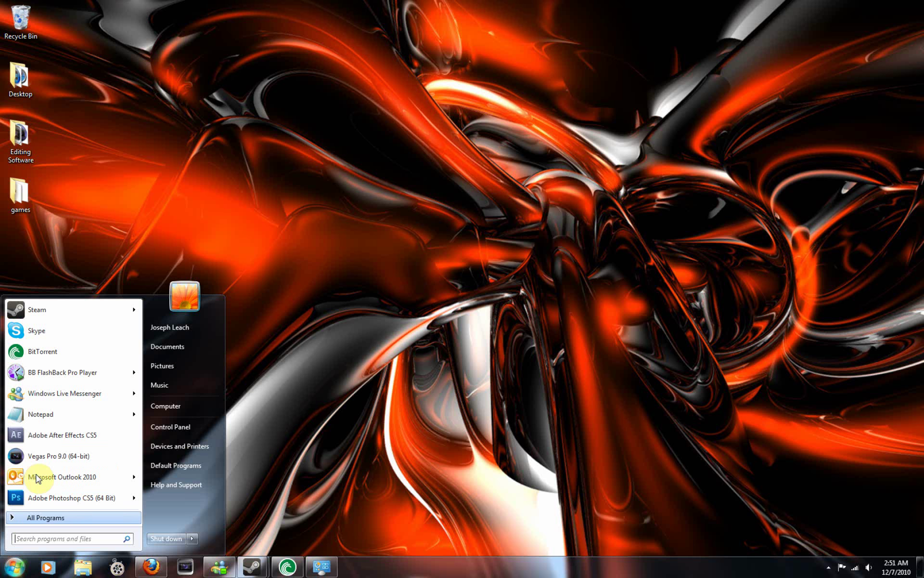
{"action": "left_click", "coordinate": [47, 520]}
{"action": "type", "text": "eun"}
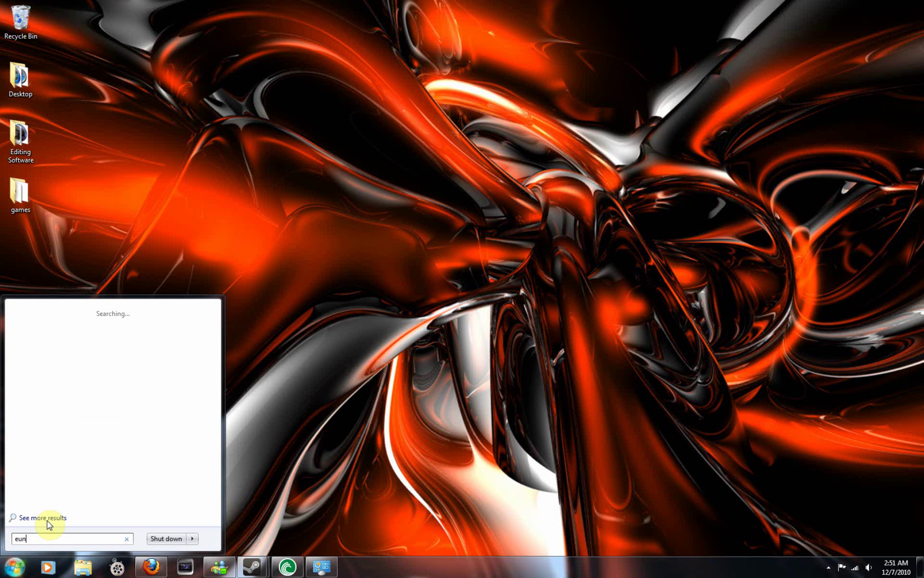
{"action": "key", "text": "BackSpace"}
{"action": "key", "text": "BackSpace"}
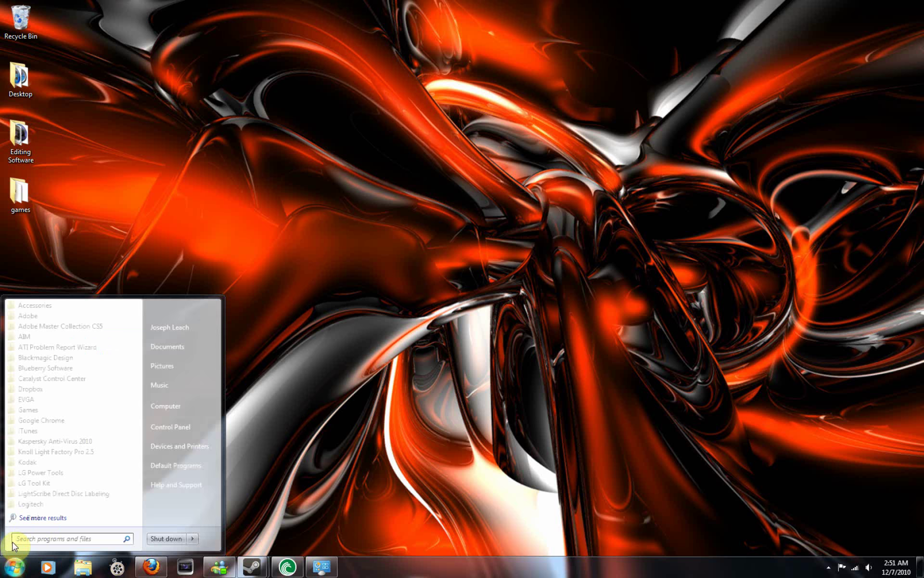
{"action": "type", "text": "run"}
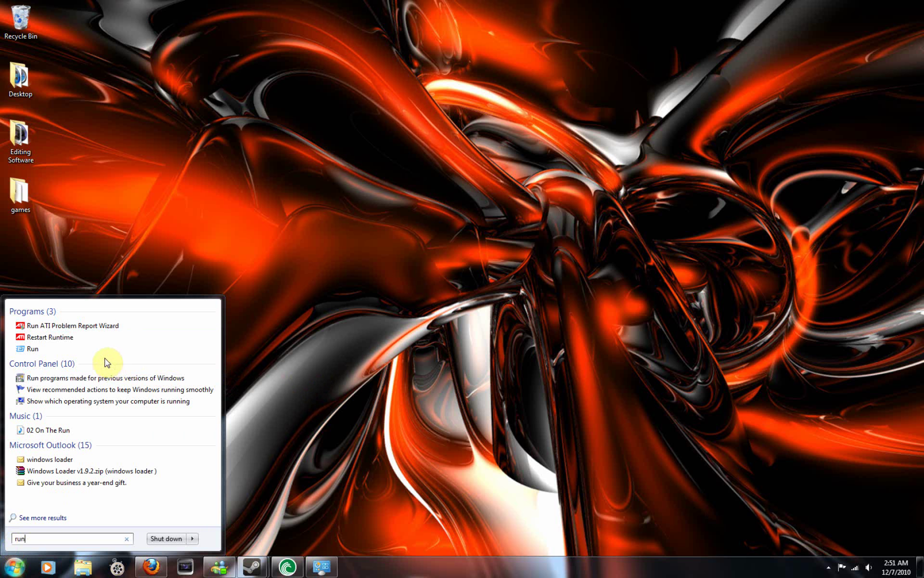
{"action": "left_click", "coordinate": [103, 350]}
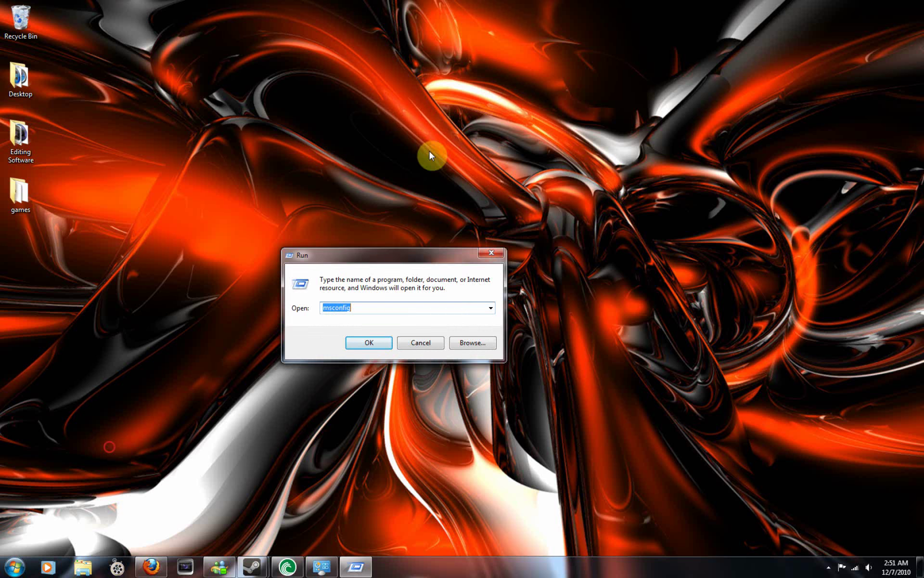
{"action": "left_click_drag", "start_coordinate": [110, 455], "coordinate": [422, 125]}
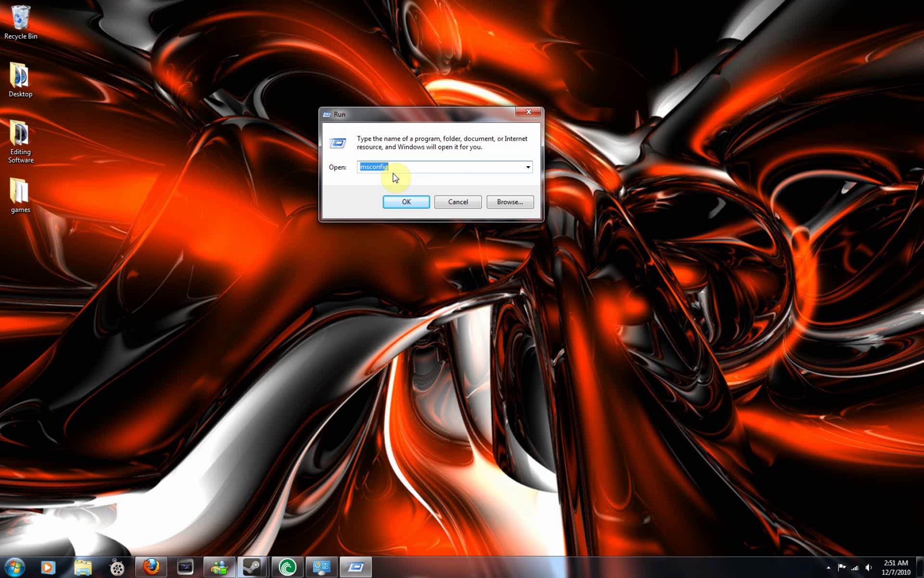
{"action": "type", "text": "msconf"}
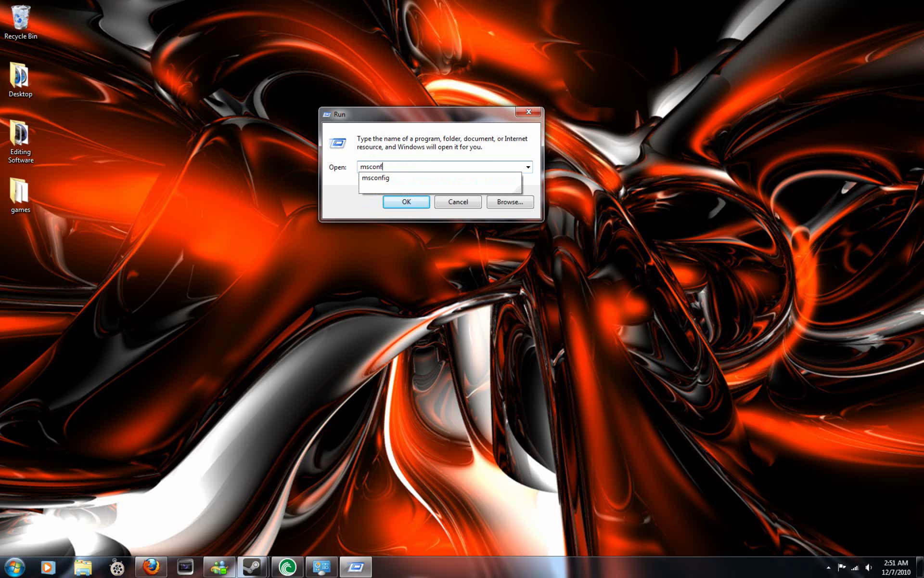
{"action": "type", "text": "ig"}
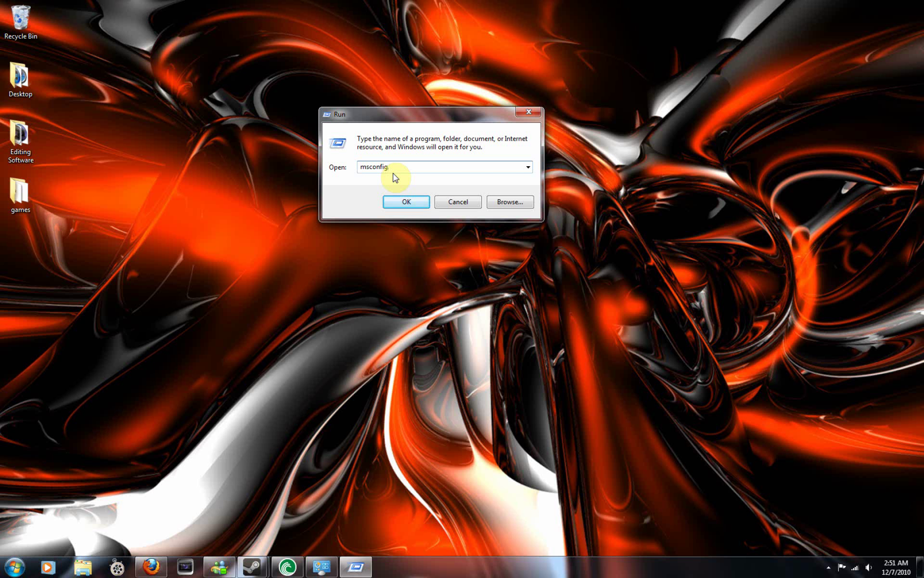
{"action": "key", "text": "Return"}
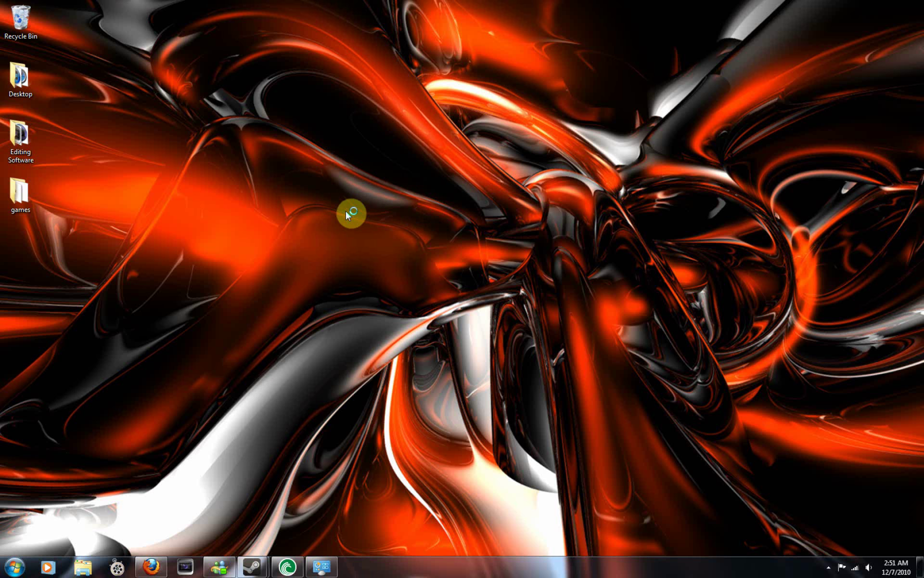
Step: Show the Startup tab and widen the Startup Item column so names are fully readable
{"action": "left_click", "coordinate": [402, 197]}
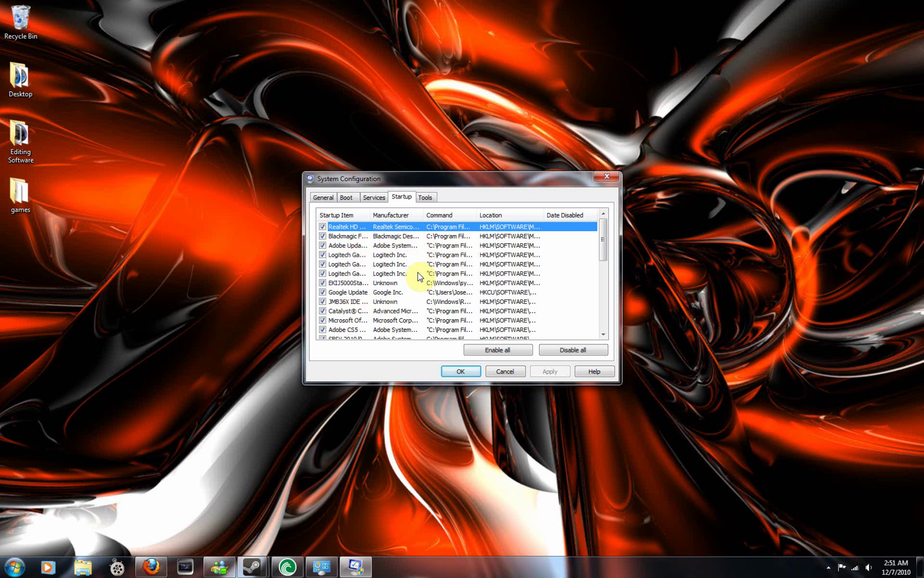
{"action": "scroll", "coordinate": [417, 277], "scroll_direction": "down", "scroll_amount": 1}
{"action": "scroll", "coordinate": [412, 273], "scroll_direction": "down", "scroll_amount": 2}
{"action": "scroll", "coordinate": [409, 271], "scroll_direction": "down", "scroll_amount": 2}
{"action": "scroll", "coordinate": [404, 270], "scroll_direction": "down", "scroll_amount": 1}
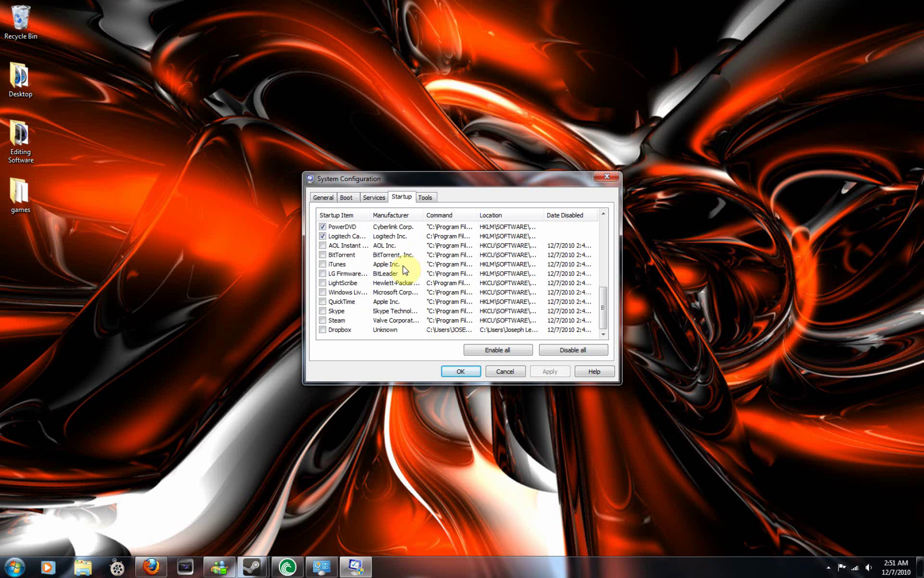
{"action": "scroll", "coordinate": [330, 325], "scroll_direction": "up", "scroll_amount": 3}
{"action": "scroll", "coordinate": [354, 267], "scroll_direction": "up", "scroll_amount": 3}
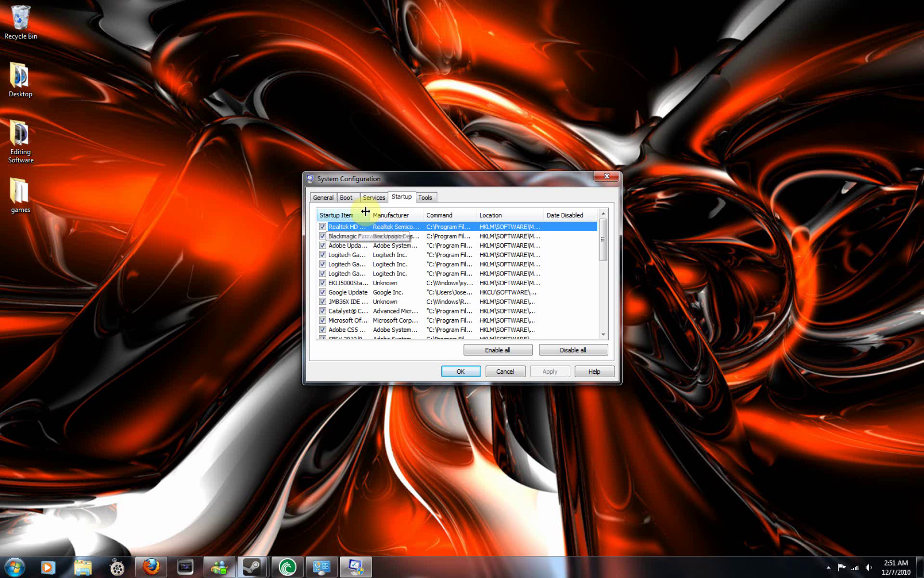
{"action": "left_click_drag", "start_coordinate": [366, 212], "coordinate": [448, 212]}
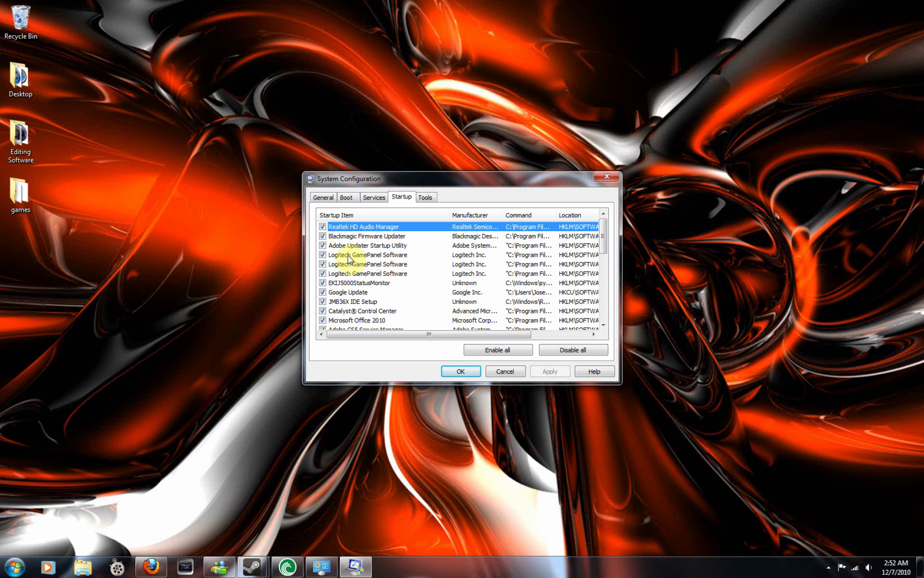
{"action": "scroll", "coordinate": [328, 264], "scroll_direction": "down", "scroll_amount": 1}
Step: Uncheck Google Update, Microsoft Office 2010, Language Application, MobileMe and PowerDVD
{"action": "left_click", "coordinate": [322, 264]}
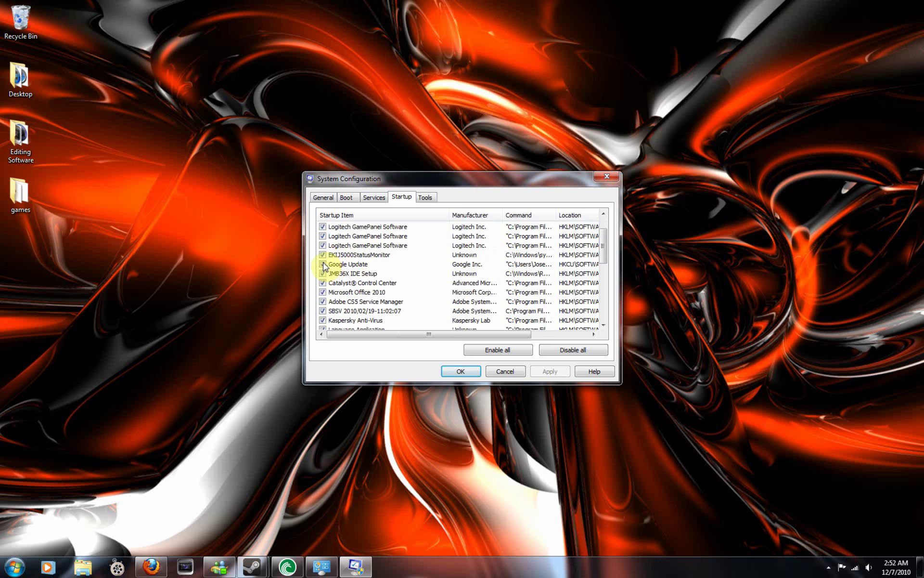
{"action": "left_click", "coordinate": [323, 292]}
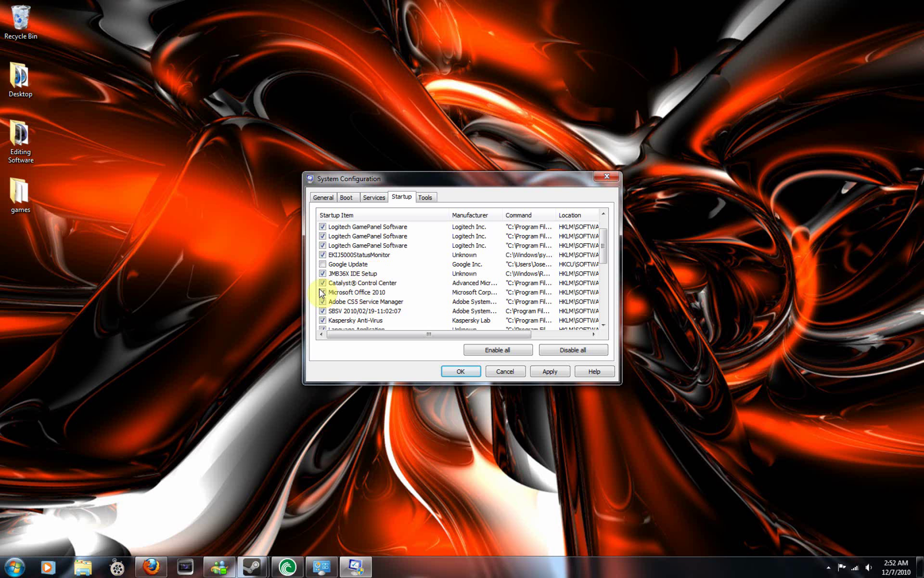
{"action": "scroll", "coordinate": [401, 298], "scroll_direction": "down", "scroll_amount": 1}
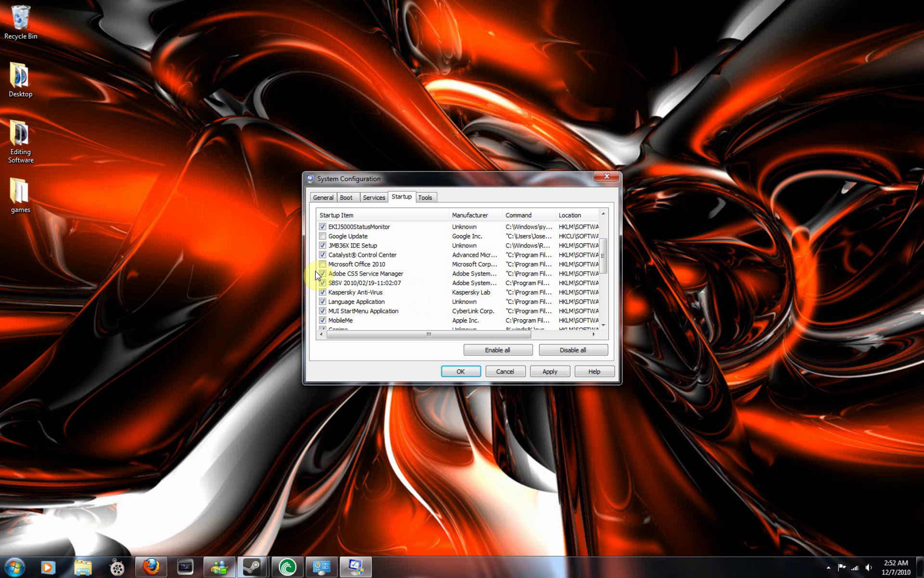
{"action": "left_click", "coordinate": [323, 302]}
{"action": "scroll", "coordinate": [399, 304], "scroll_direction": "down", "scroll_amount": 1}
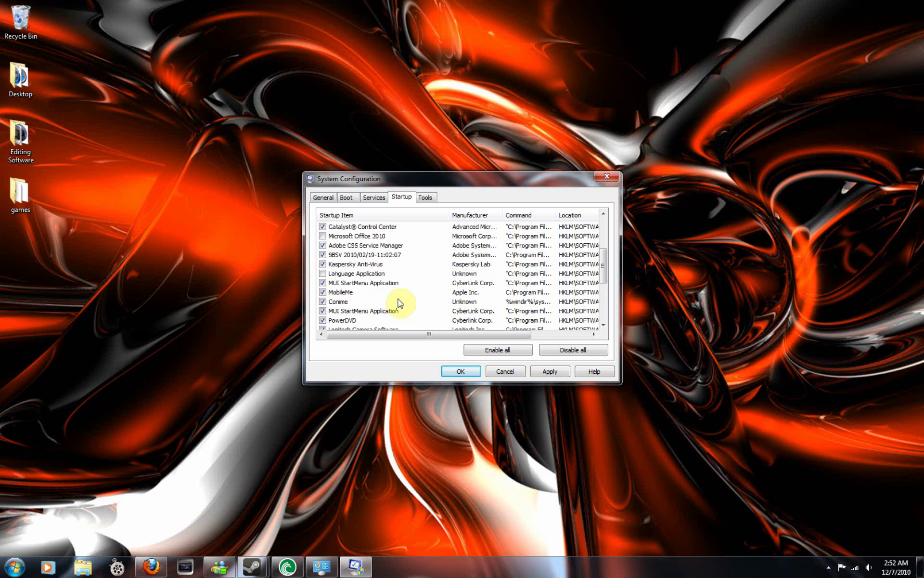
{"action": "left_click", "coordinate": [323, 292]}
{"action": "scroll", "coordinate": [398, 305], "scroll_direction": "down", "scroll_amount": 1}
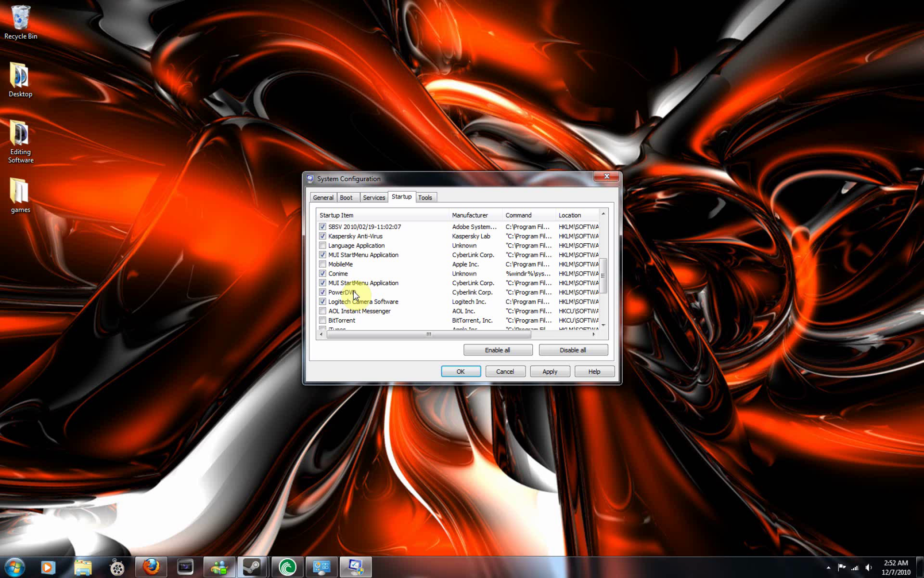
{"action": "left_click", "coordinate": [323, 292]}
{"action": "scroll", "coordinate": [408, 296], "scroll_direction": "down", "scroll_amount": 2}
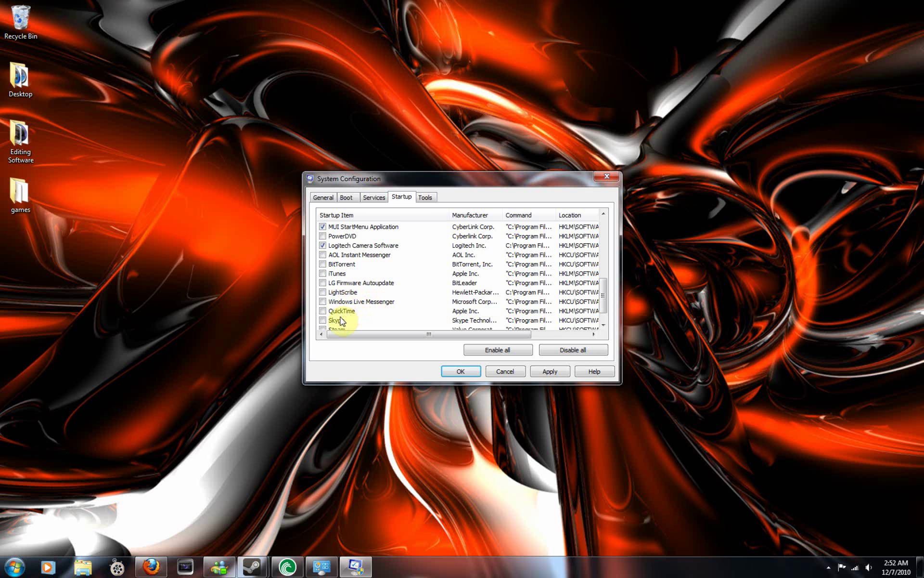
{"action": "scroll", "coordinate": [351, 318], "scroll_direction": "down", "scroll_amount": 1}
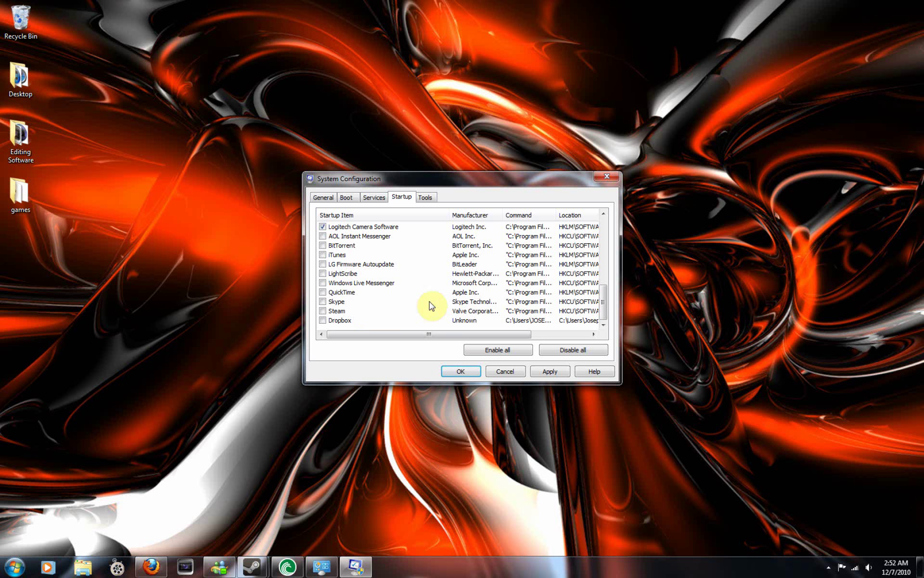
Step: Apply the startup changes and close System Configuration with OK
{"action": "left_click", "coordinate": [545, 372]}
{"action": "scroll", "coordinate": [466, 309], "scroll_direction": "up", "scroll_amount": 5}
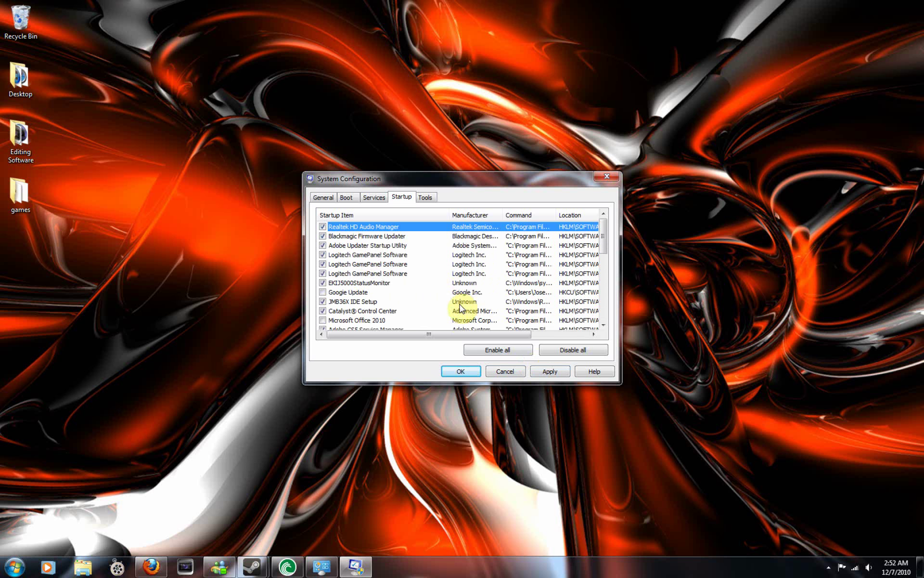
{"action": "left_click", "coordinate": [549, 373]}
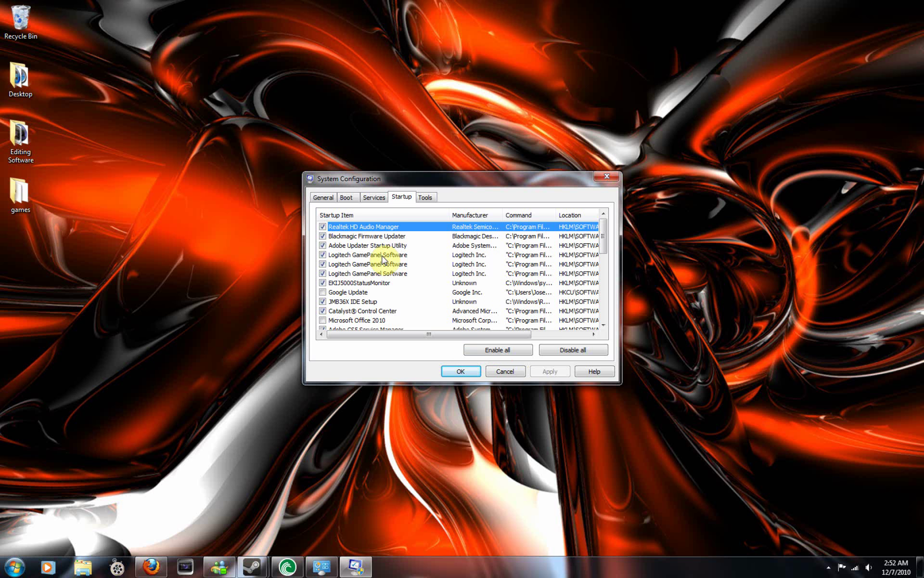
{"action": "left_click", "coordinate": [465, 372]}
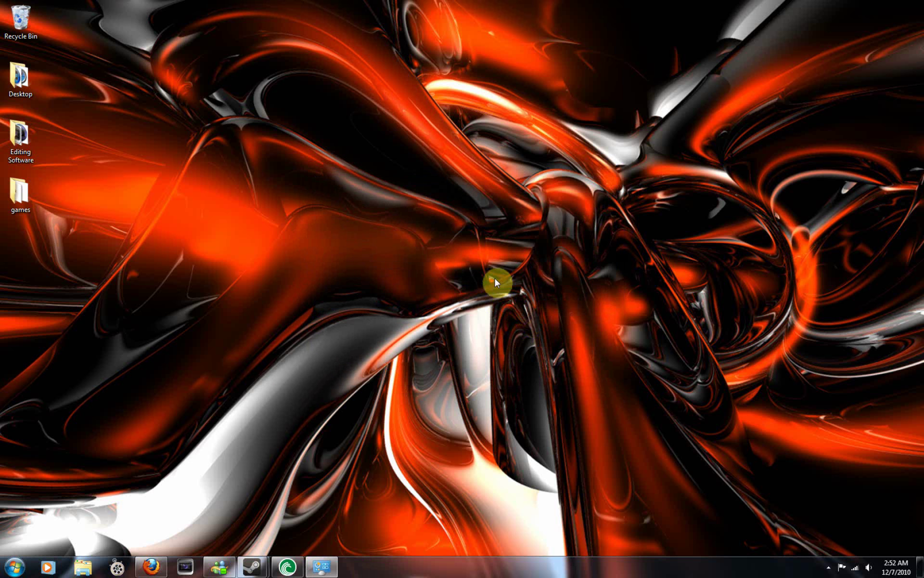